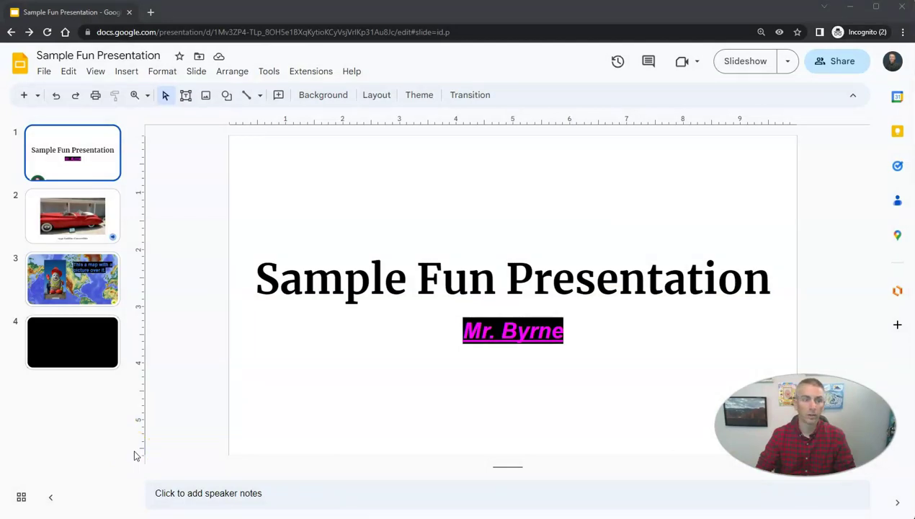
Step: Review the deck's sharing settings (one viewer, one editor, restricted access) and close them
{"action": "left_click", "coordinate": [49, 72]}
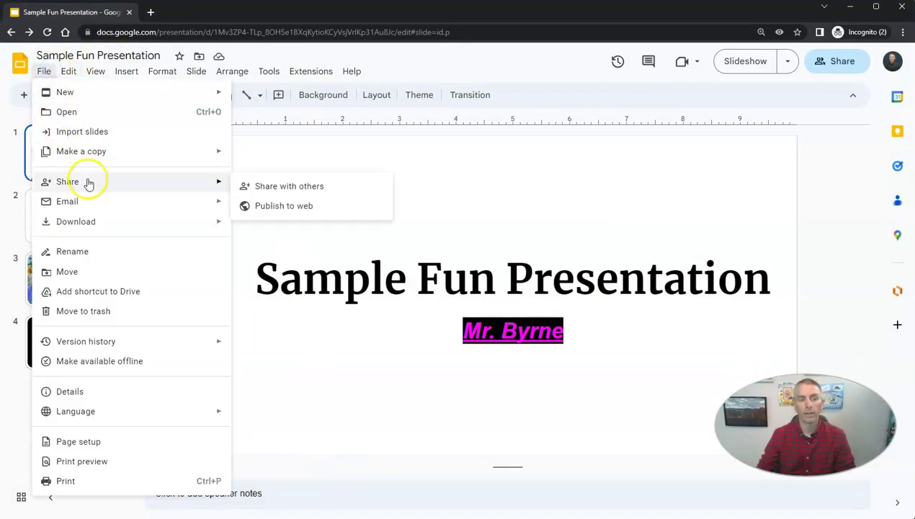
{"action": "left_click", "coordinate": [289, 188]}
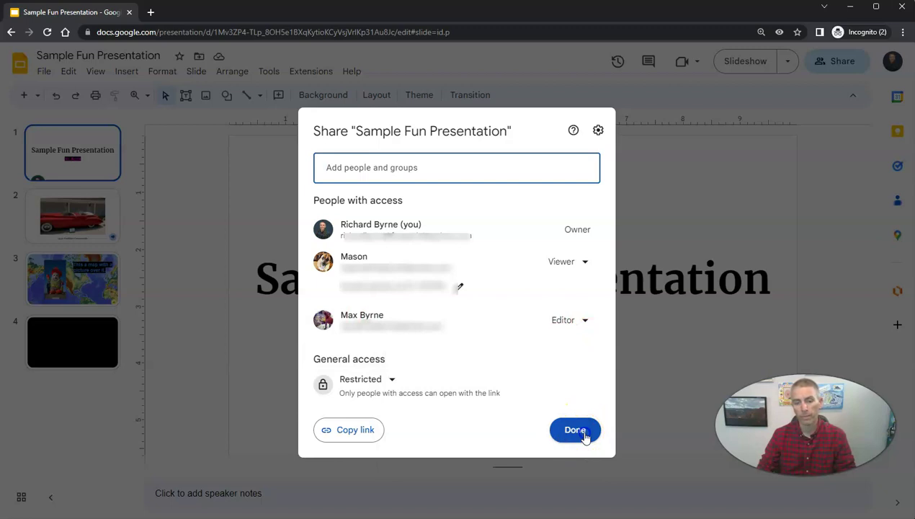
{"action": "left_click", "coordinate": [585, 432]}
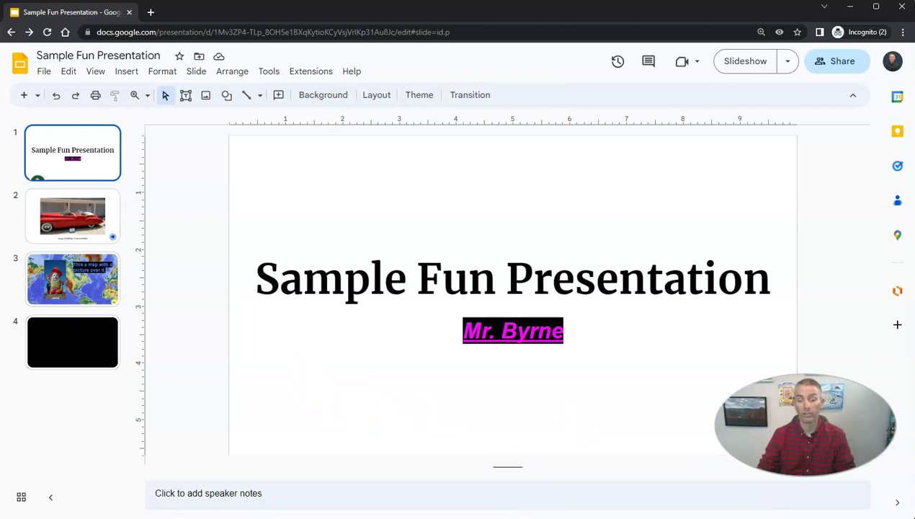
Step: Open Sample Fun Presentation from the Gmail share invitation, then close the Gmail tab
{"action": "left_click", "coordinate": [553, 505]}
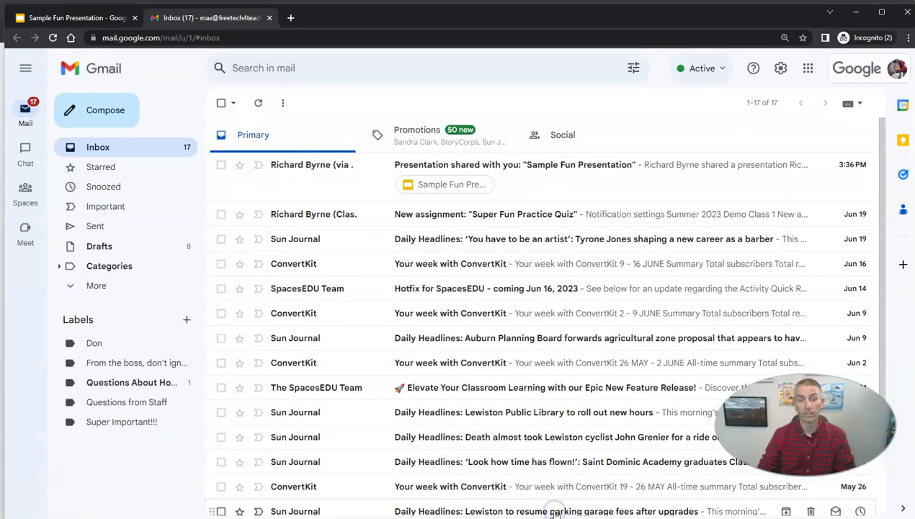
{"action": "mouse_move", "coordinate": [533, 173]}
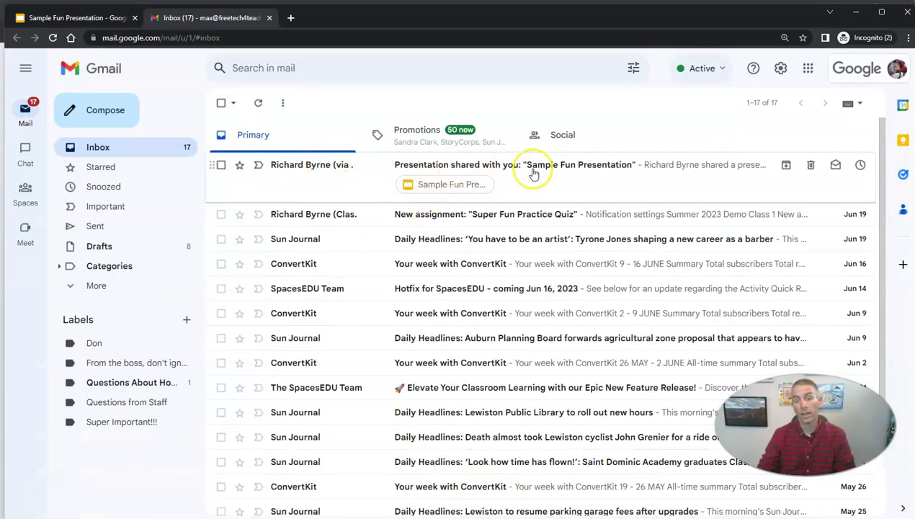
{"action": "left_click", "coordinate": [532, 172]}
{"action": "mouse_move", "coordinate": [435, 340]}
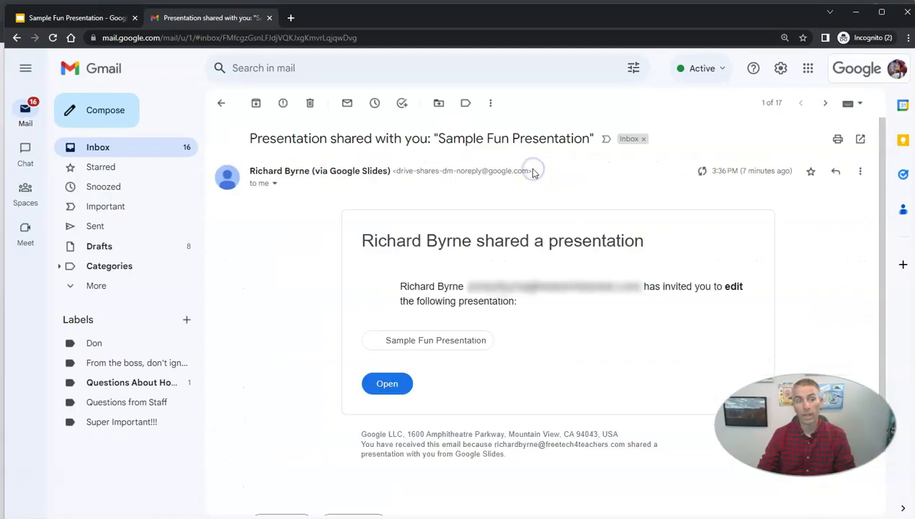
{"action": "scroll", "coordinate": [477, 379], "scroll_direction": "down", "scroll_amount": 3}
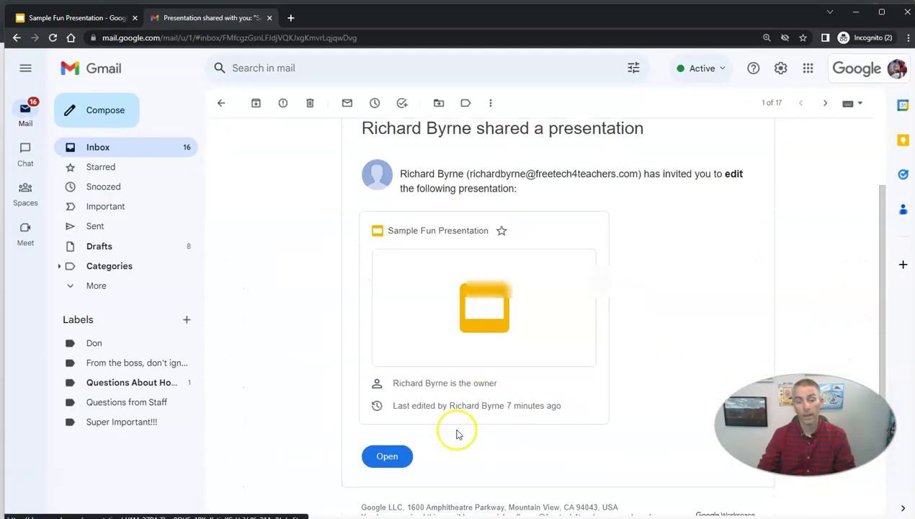
{"action": "left_click", "coordinate": [384, 453]}
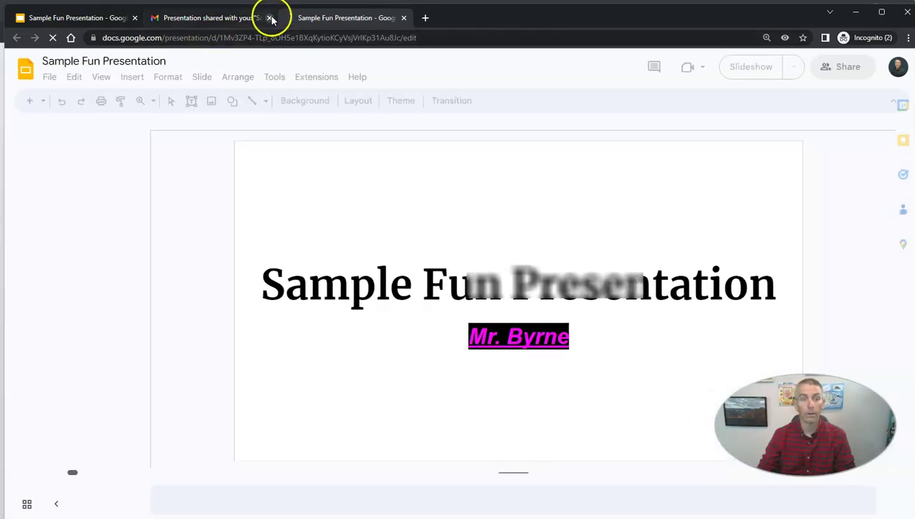
{"action": "left_click", "coordinate": [269, 17]}
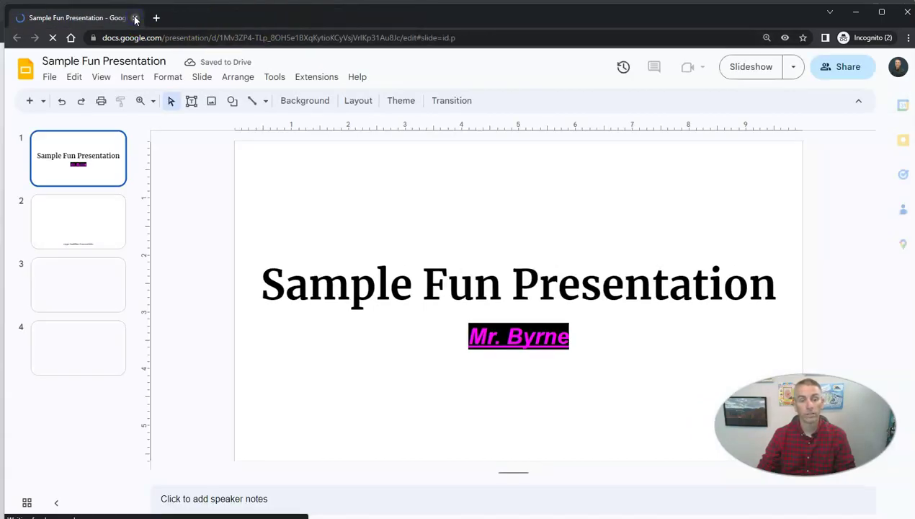
Step: Maximize the browser, bring the other Slides window forward, and click into the title text box
{"action": "double_click", "coordinate": [856, 18]}
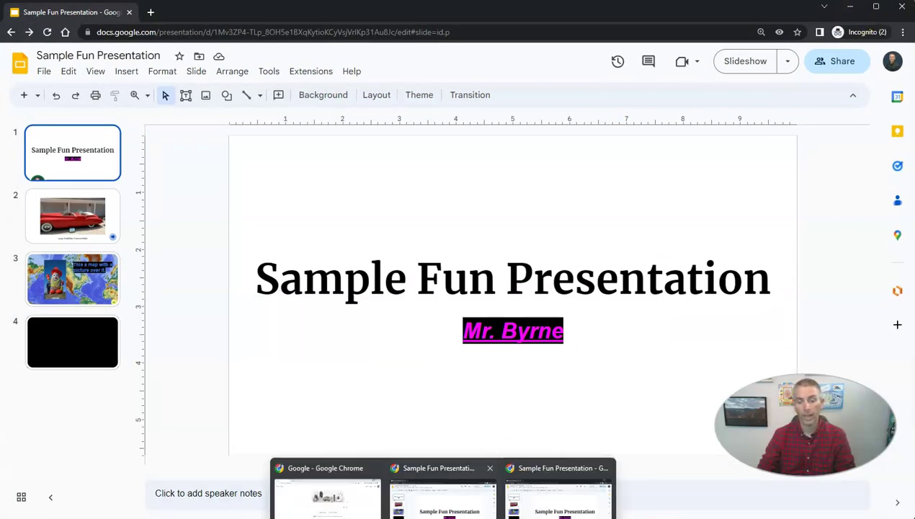
{"action": "left_click", "coordinate": [562, 497]}
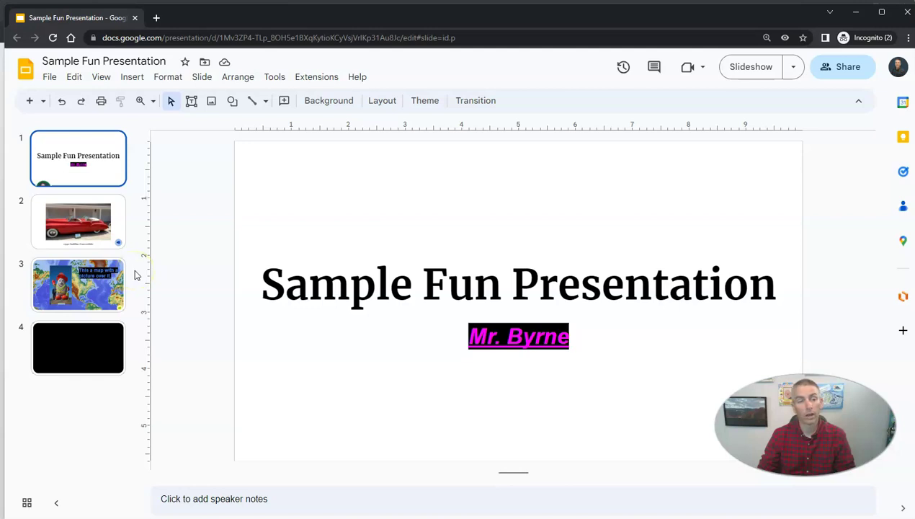
{"action": "left_click", "coordinate": [381, 288]}
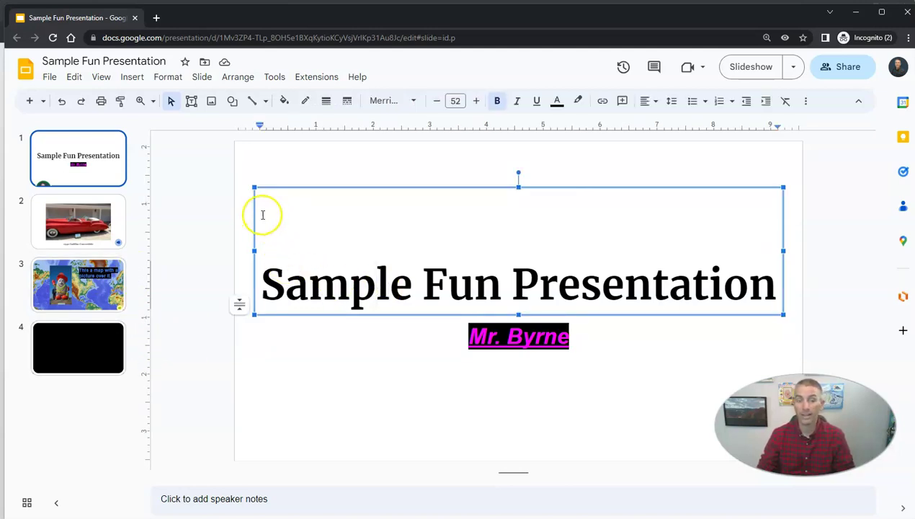
{"action": "left_click", "coordinate": [623, 102]}
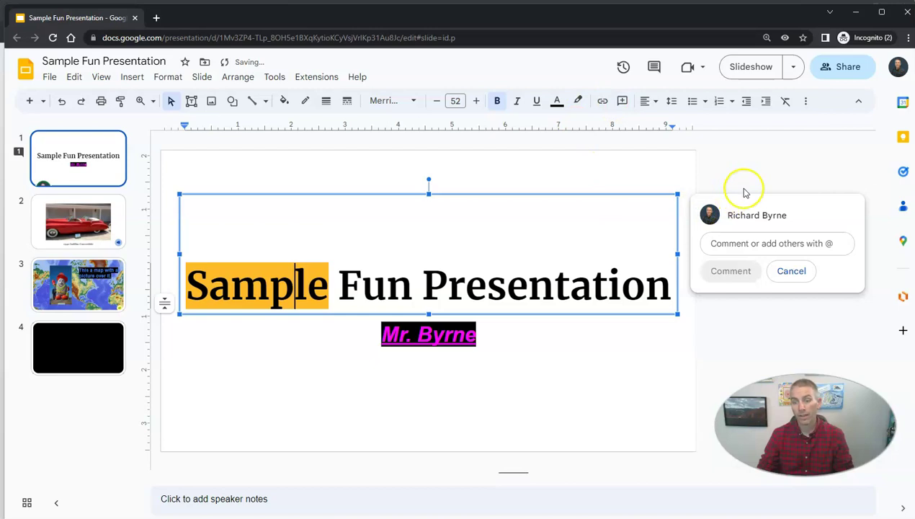
{"action": "type", "text": "He"}
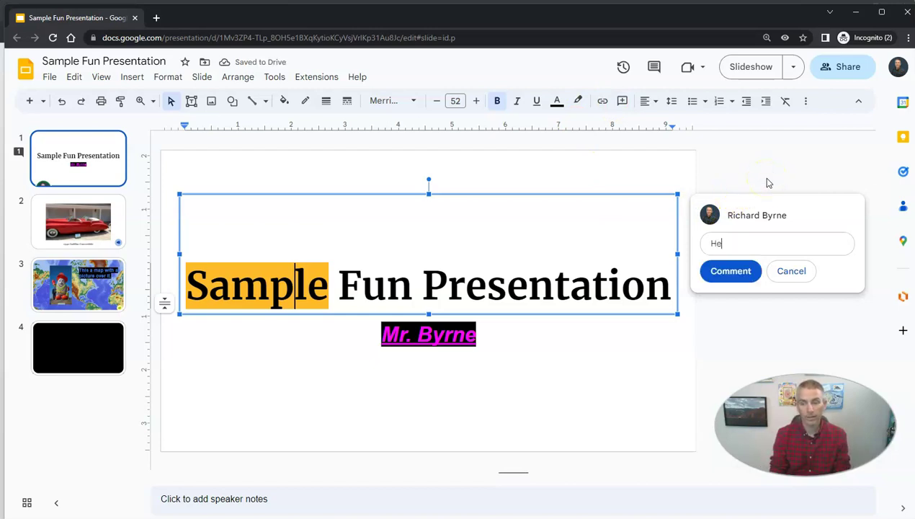
{"action": "type", "text": "y @m"}
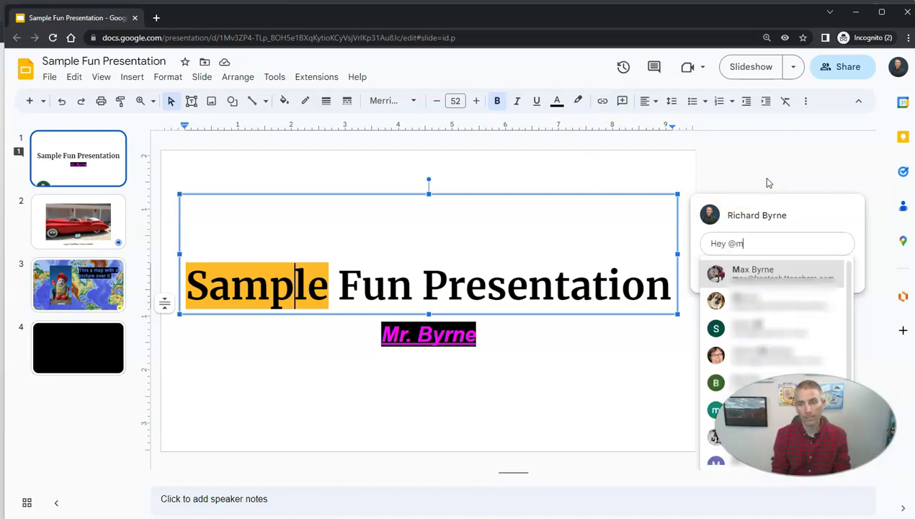
{"action": "left_click", "coordinate": [782, 273]}
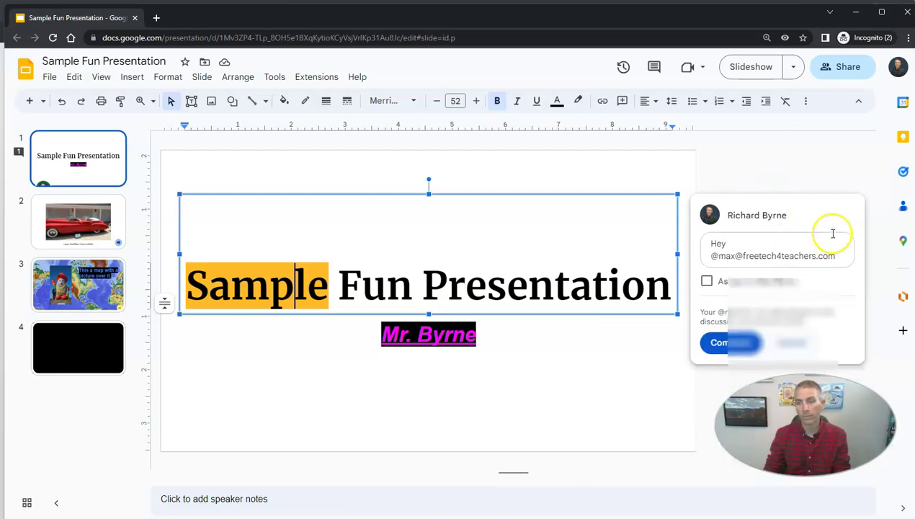
{"action": "type", "text": "what do you think about this title?"}
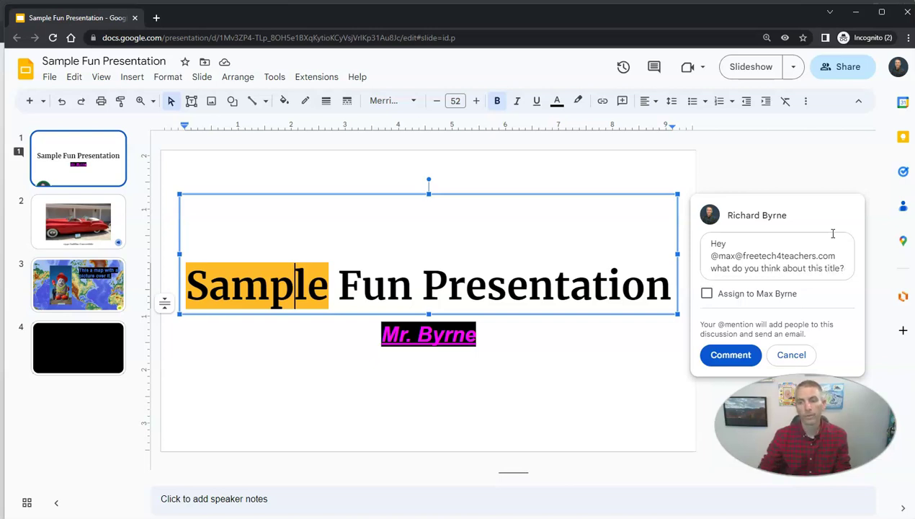
{"action": "left_click", "coordinate": [707, 293]}
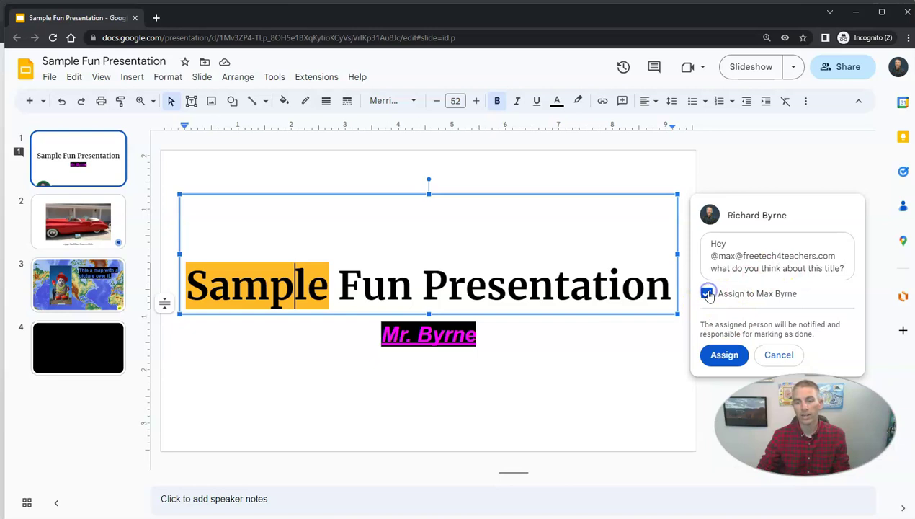
{"action": "left_click", "coordinate": [724, 355]}
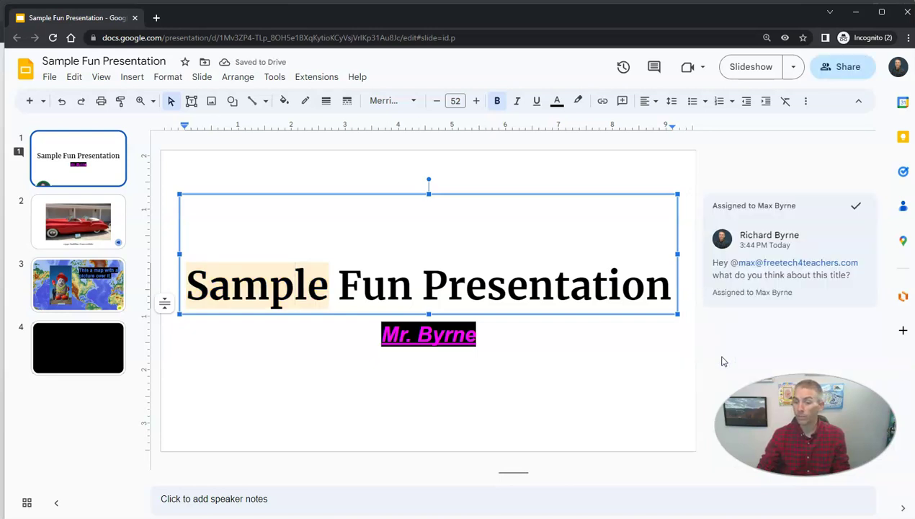
Step: Resolve the title comment and replace 'Sample' with 'Another' in the title
{"action": "left_click", "coordinate": [818, 288]}
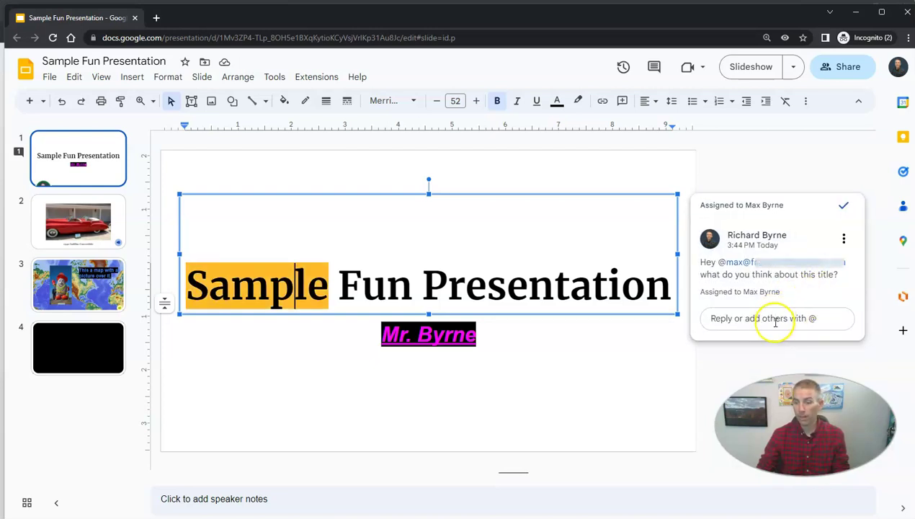
{"action": "left_click", "coordinate": [843, 206]}
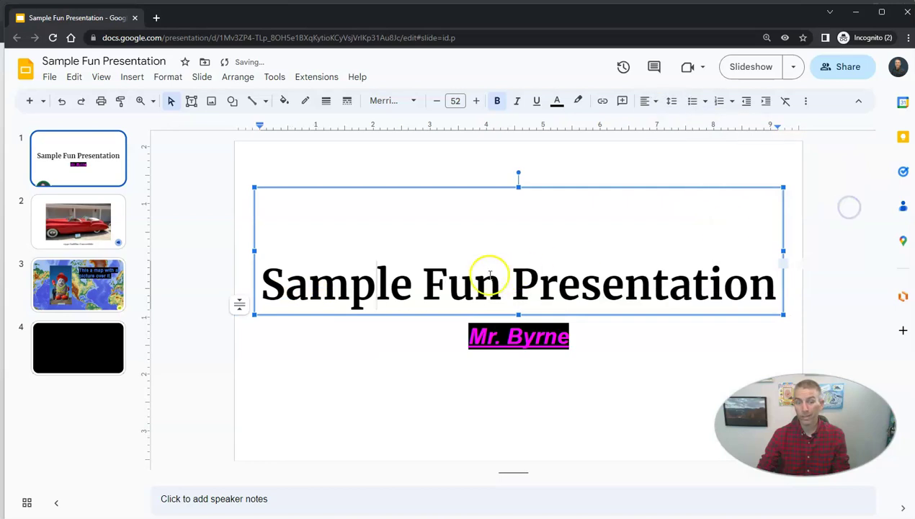
{"action": "left_click_drag", "start_coordinate": [412, 285], "coordinate": [268, 286]}
{"action": "type", "text": "A"}
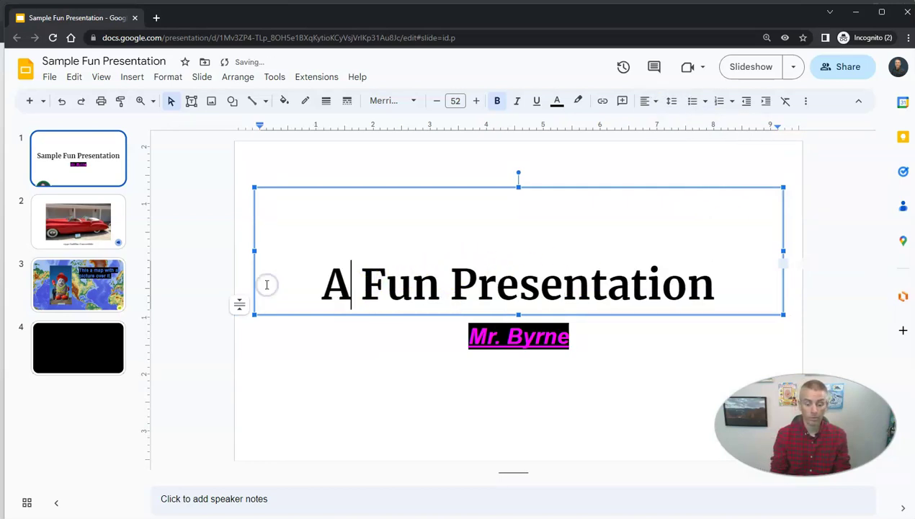
{"action": "type", "text": "nother"}
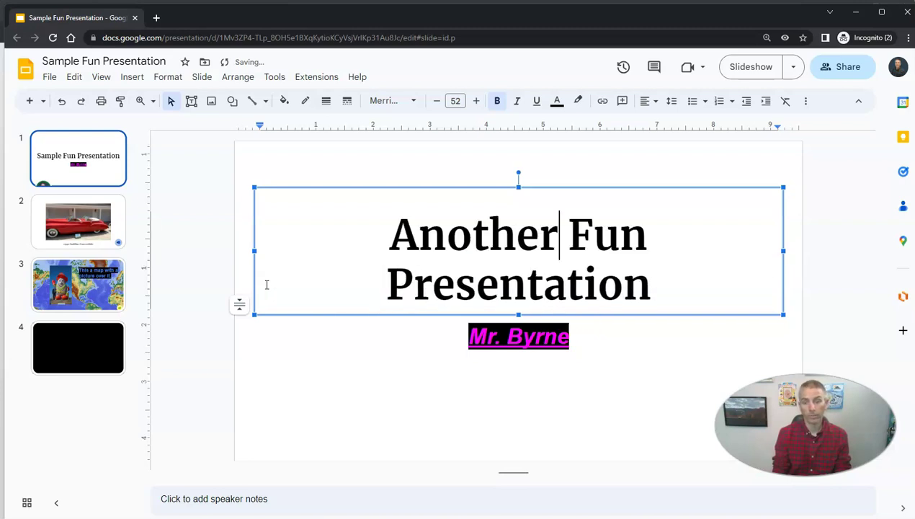
{"action": "key", "text": "BackSpace"}
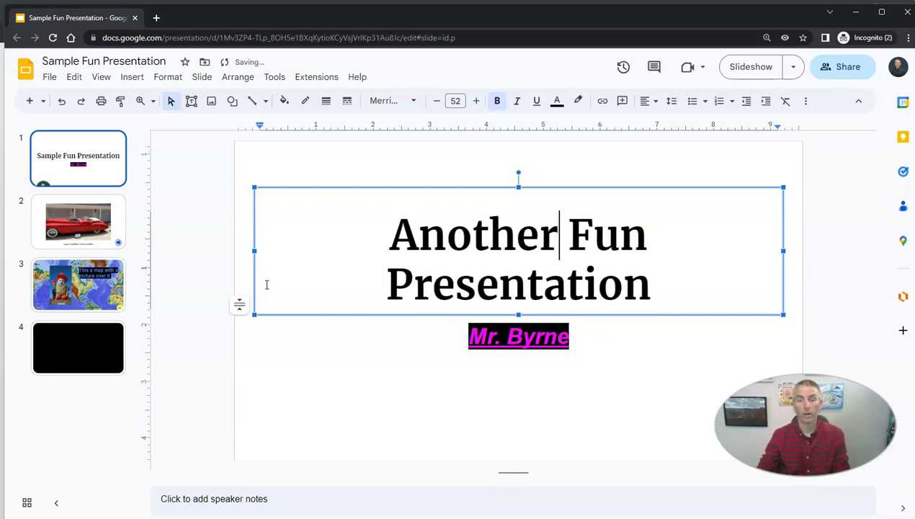
{"action": "left_click", "coordinate": [843, 280]}
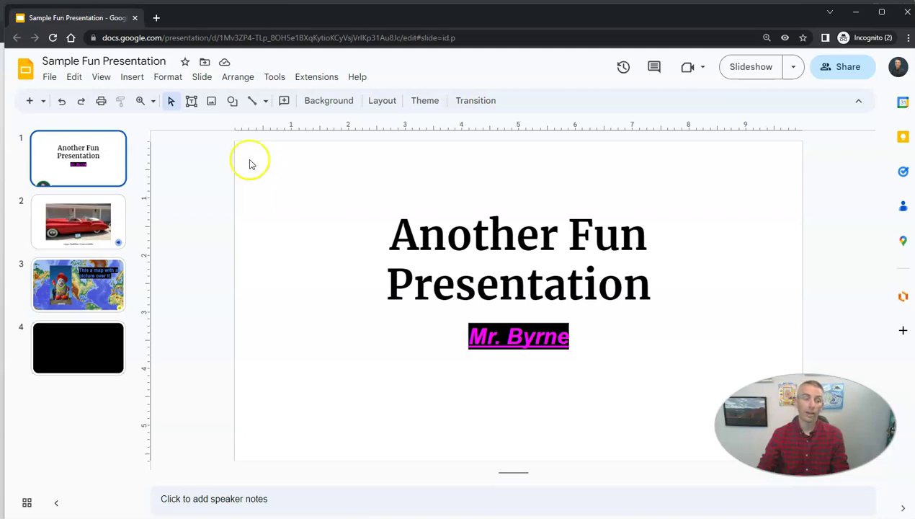
Step: On slide 2, comment 'What do you think about the overall layout of this slide?'
{"action": "left_click", "coordinate": [124, 217]}
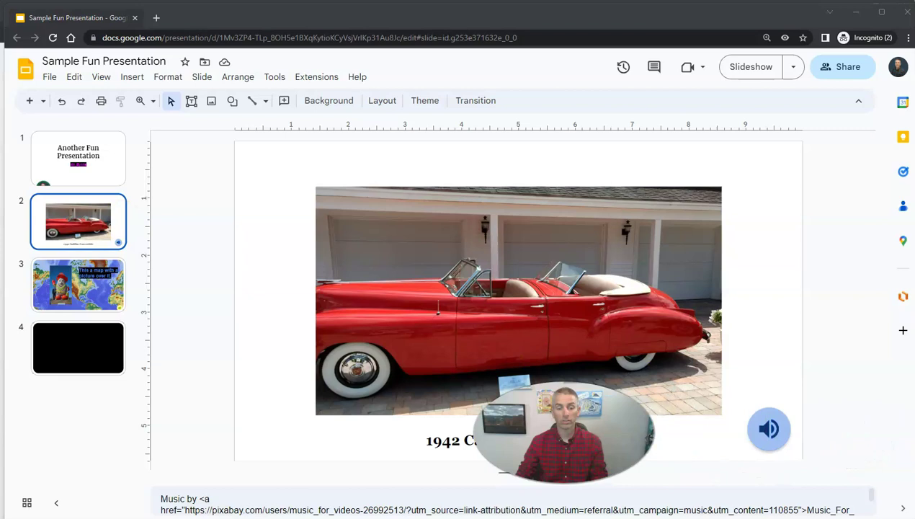
{"action": "left_click", "coordinate": [284, 101]}
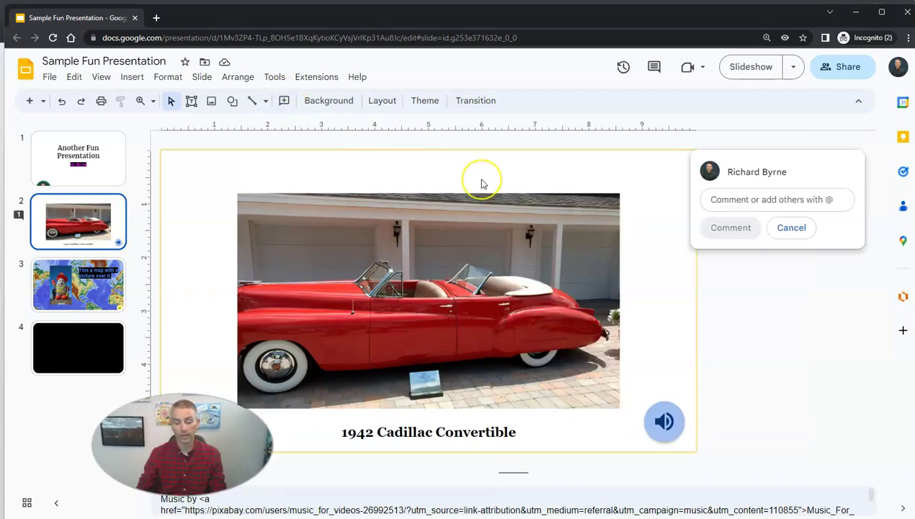
{"action": "type", "text": "What"}
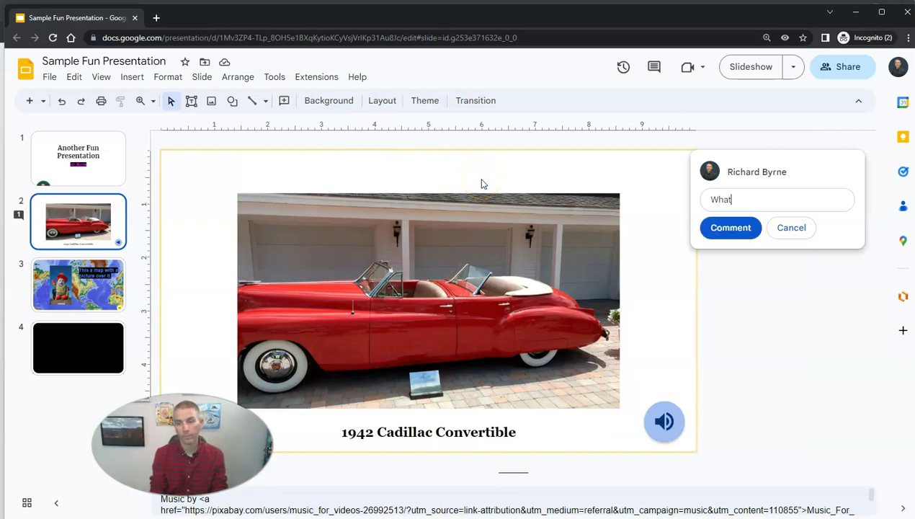
{"action": "type", "text": " you think about the overal"}
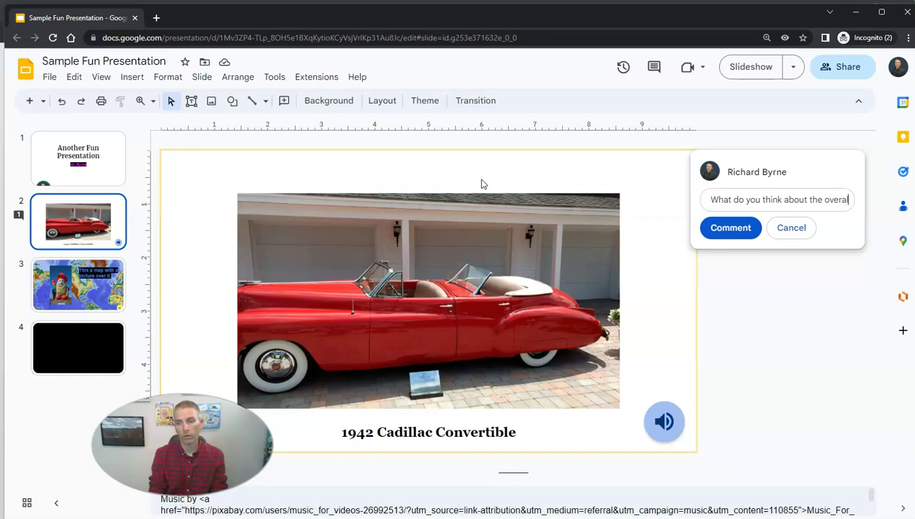
{"action": "type", "text": " layout of this slide?"}
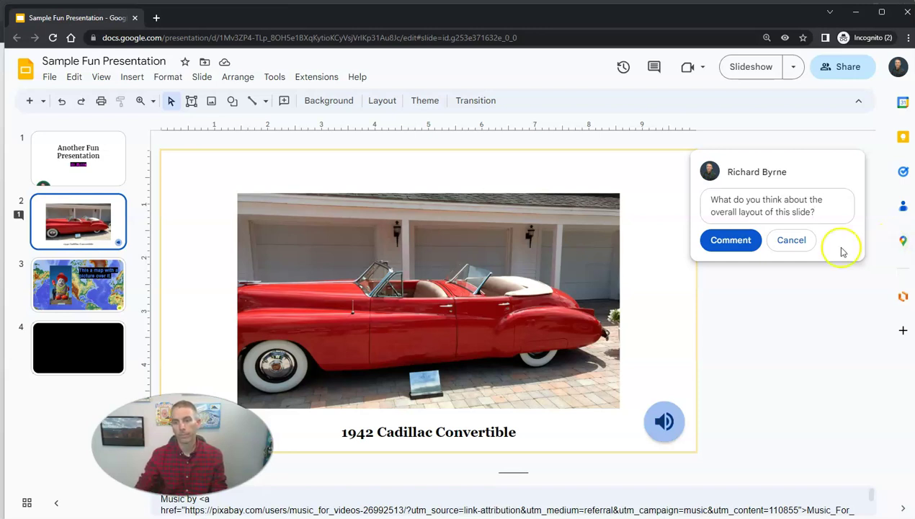
{"action": "left_click", "coordinate": [726, 240]}
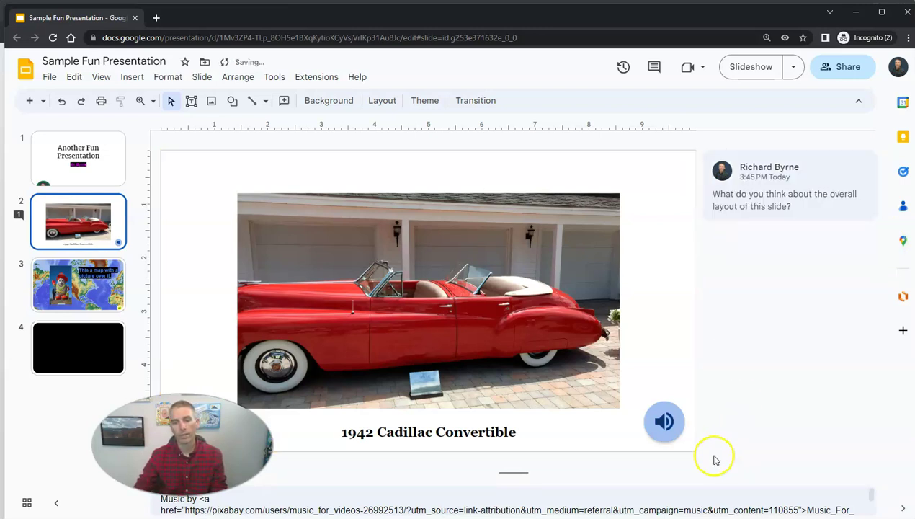
Step: Comment on slide 2's audio icon asking whether this was a good song choice for the presentation
{"action": "left_click", "coordinate": [669, 418]}
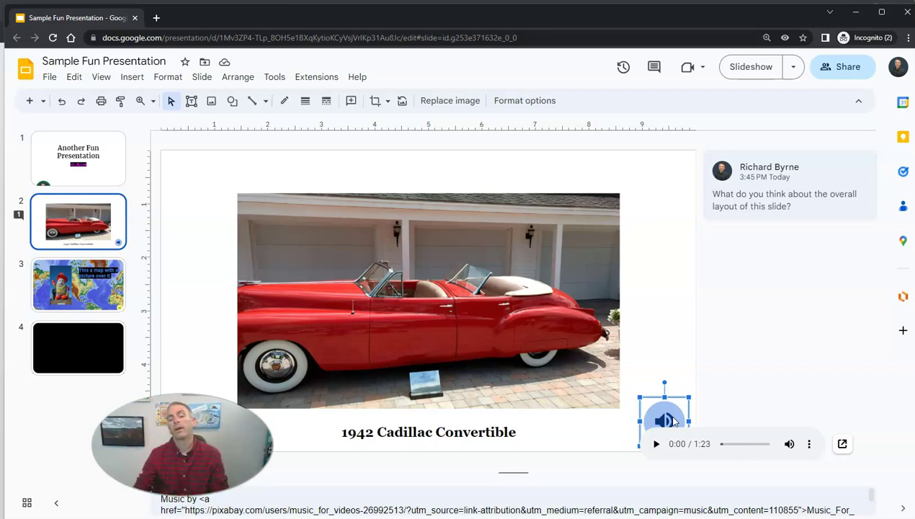
{"action": "left_click", "coordinate": [352, 102]}
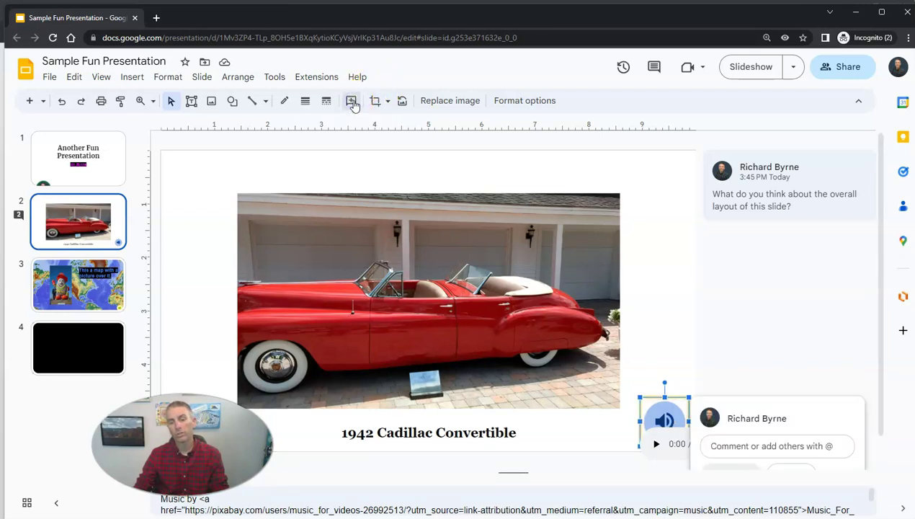
{"action": "type", "text": "Do"}
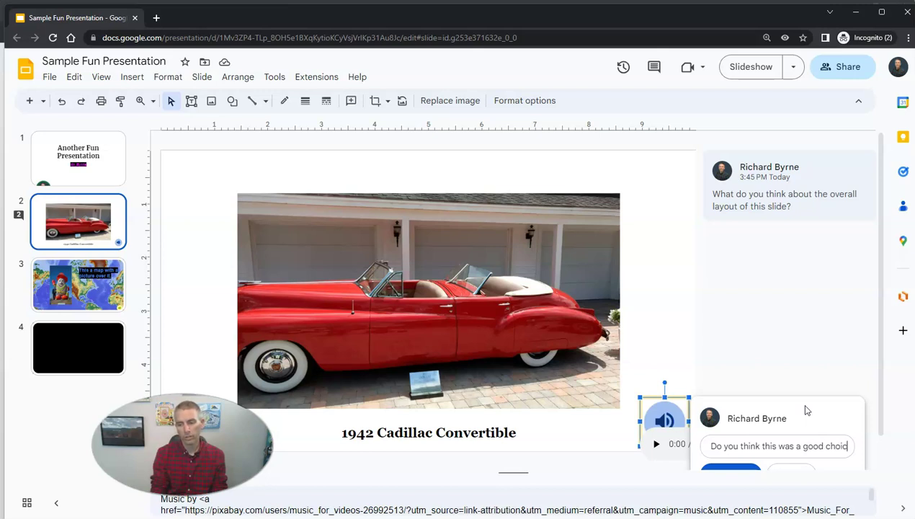
{"action": "type", "text": "e of song fo"}
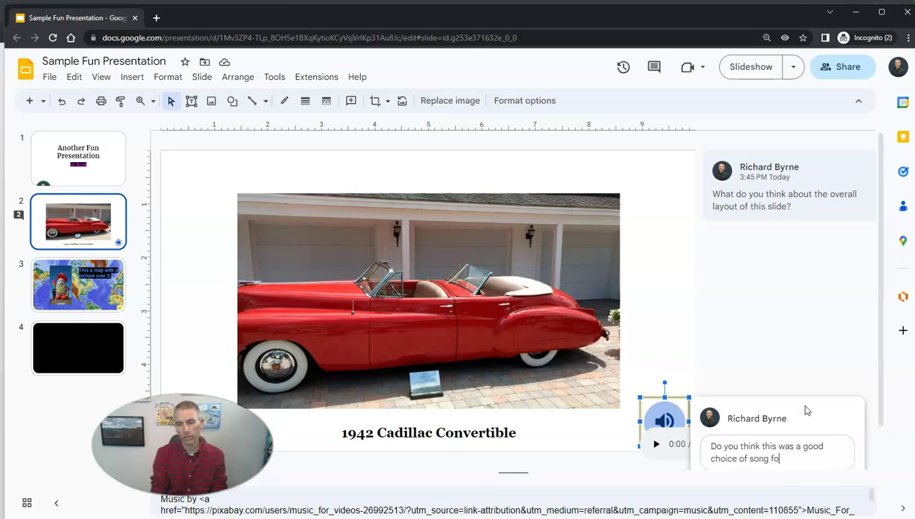
{"action": "type", "text": "sen"}
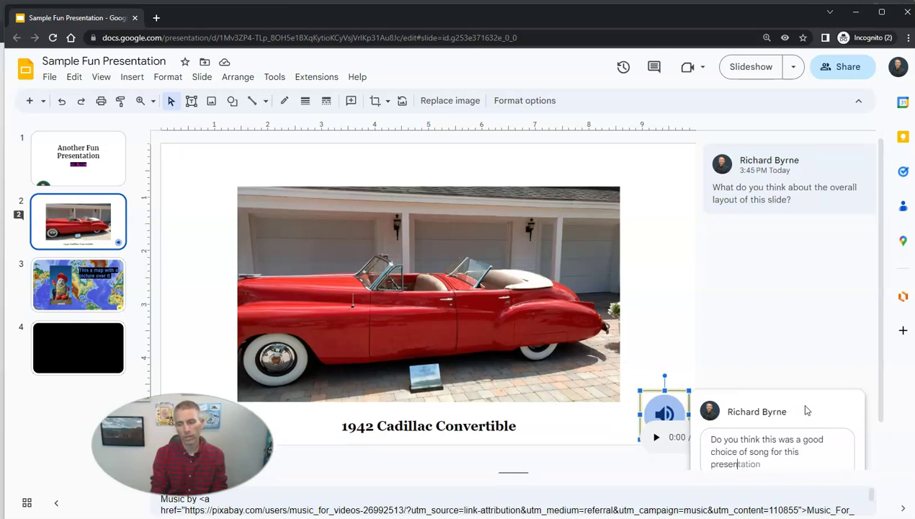
{"action": "mouse_move", "coordinate": [756, 417]}
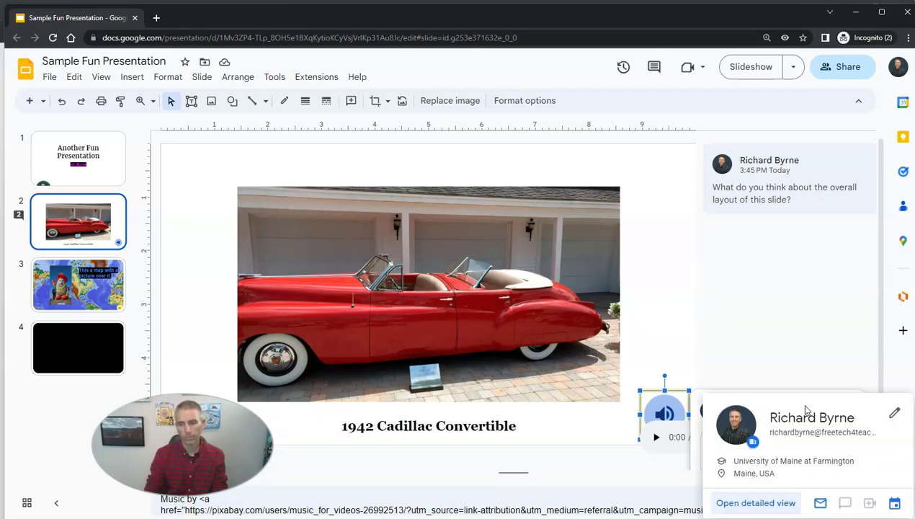
{"action": "left_click", "coordinate": [807, 340]}
{"action": "scroll", "coordinate": [828, 467], "scroll_direction": "down", "scroll_amount": 1}
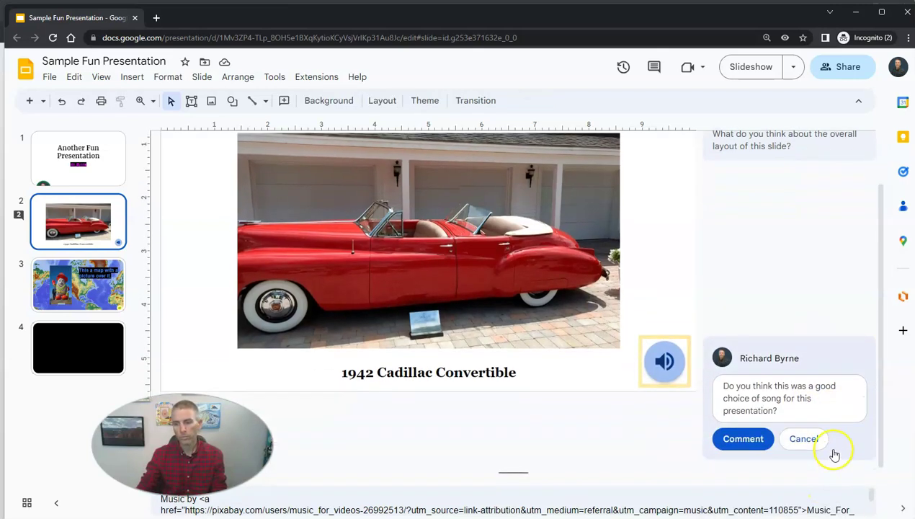
{"action": "left_click", "coordinate": [746, 437]}
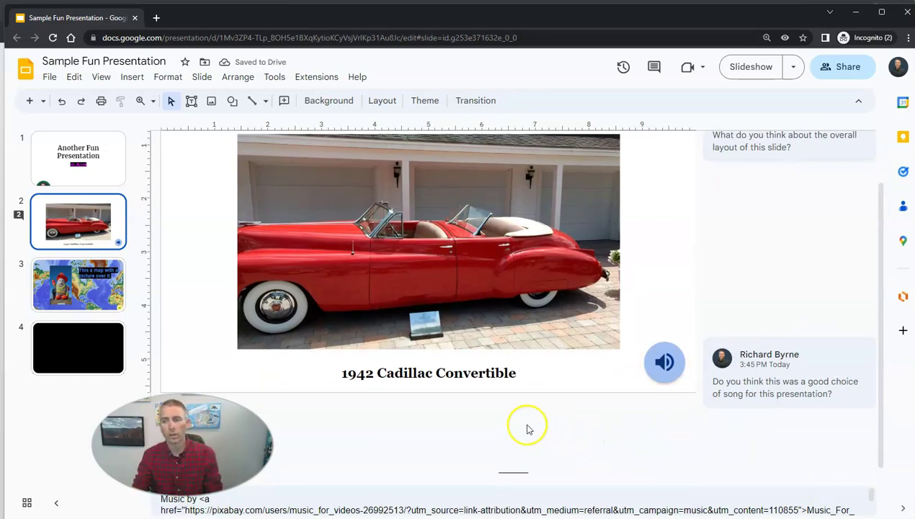
Step: Reply 'Let's change the background color' to the slide 2 layout comment
{"action": "scroll", "coordinate": [526, 426], "scroll_direction": "up", "scroll_amount": 1}
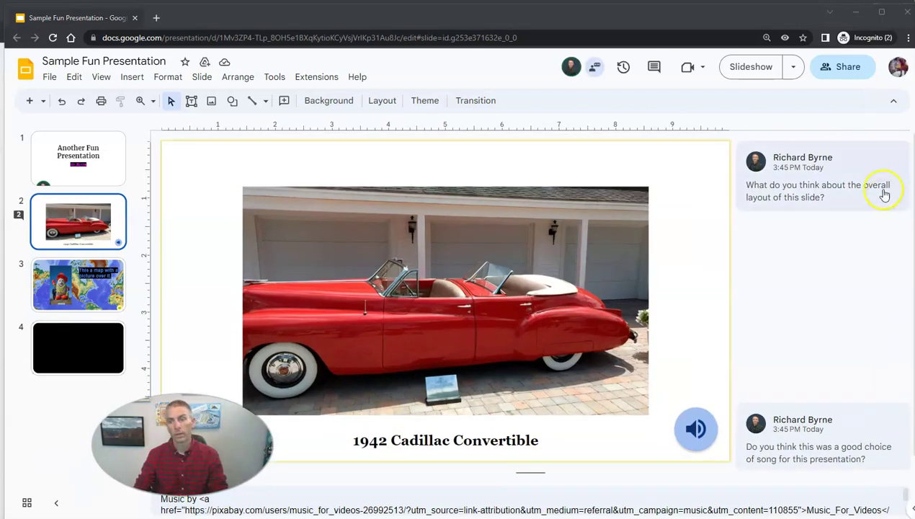
{"action": "mouse_move", "coordinate": [788, 141]}
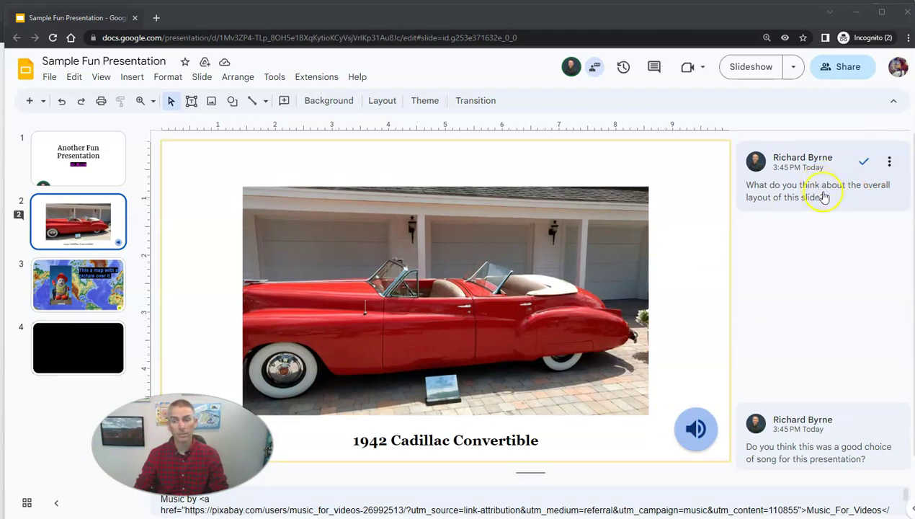
{"action": "left_click", "coordinate": [823, 197]}
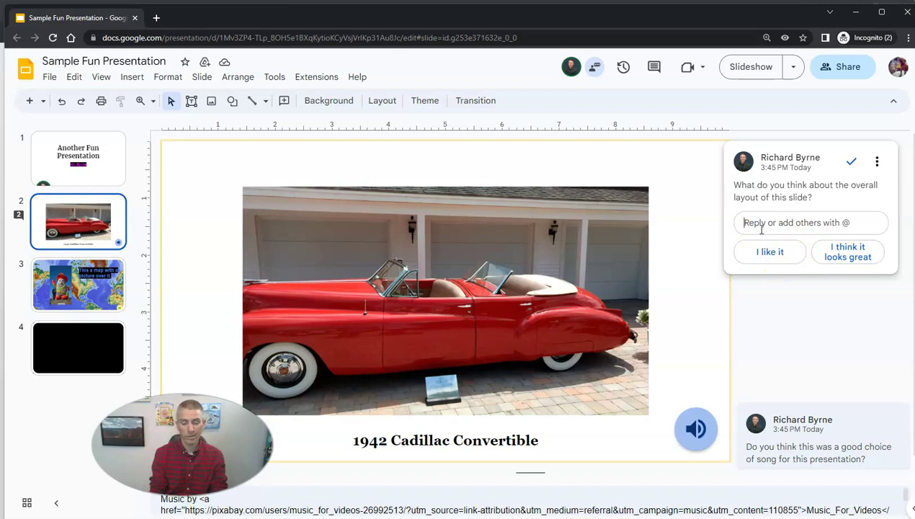
{"action": "type", "text": "Let"}
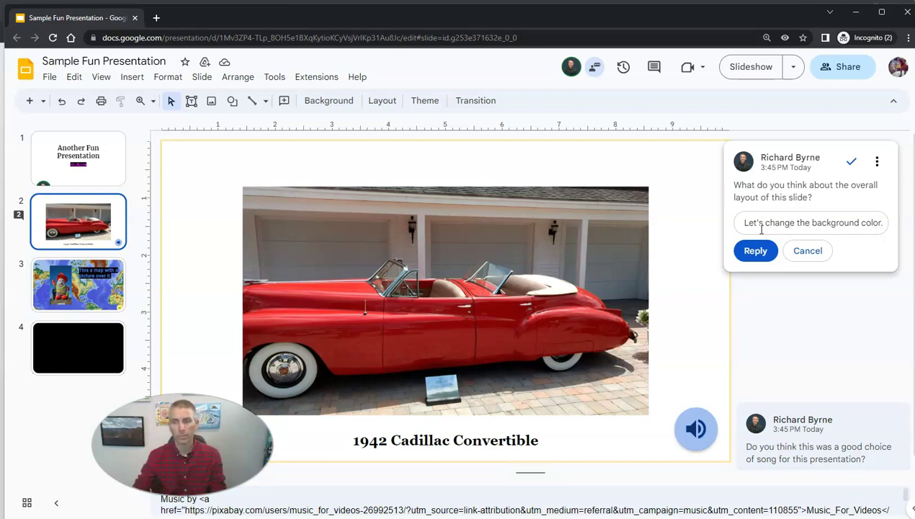
{"action": "left_click", "coordinate": [755, 250]}
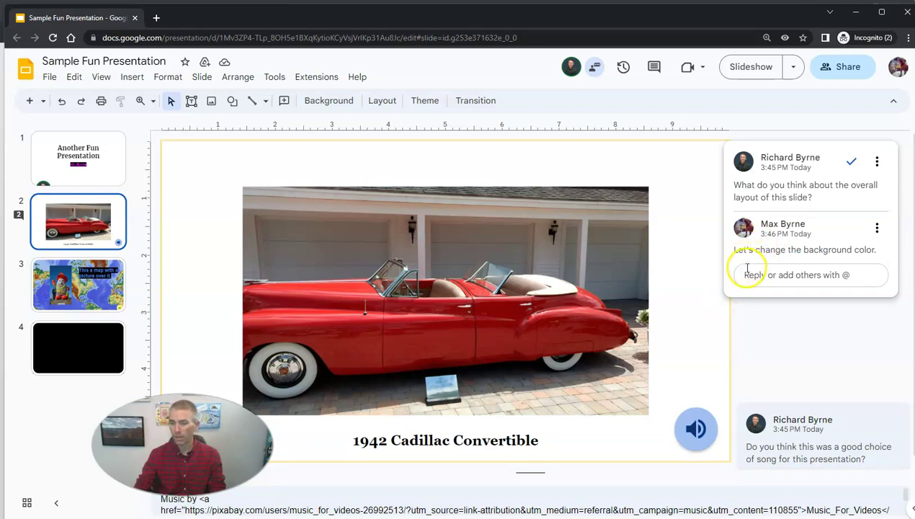
Step: Reply 'Yes' to the song-choice comment on the audio icon
{"action": "left_click", "coordinate": [838, 449]}
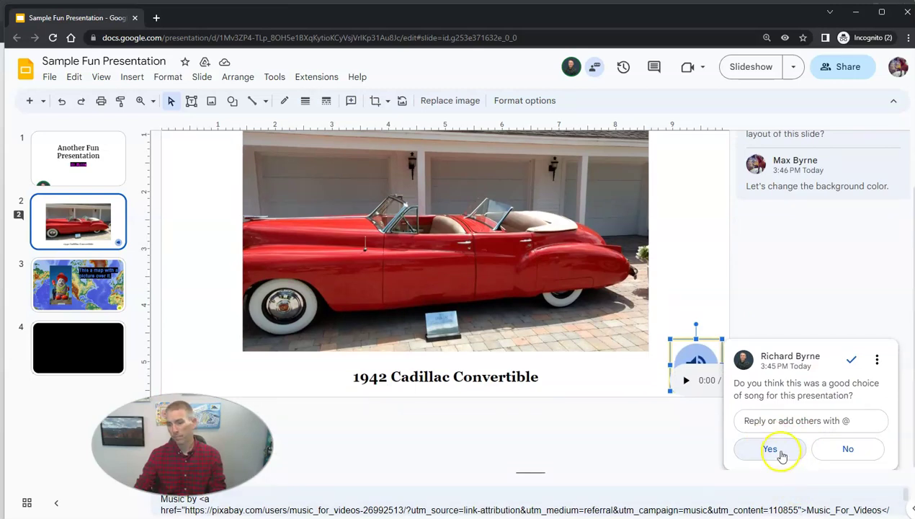
{"action": "left_click", "coordinate": [775, 452]}
{"action": "left_click", "coordinate": [755, 448]}
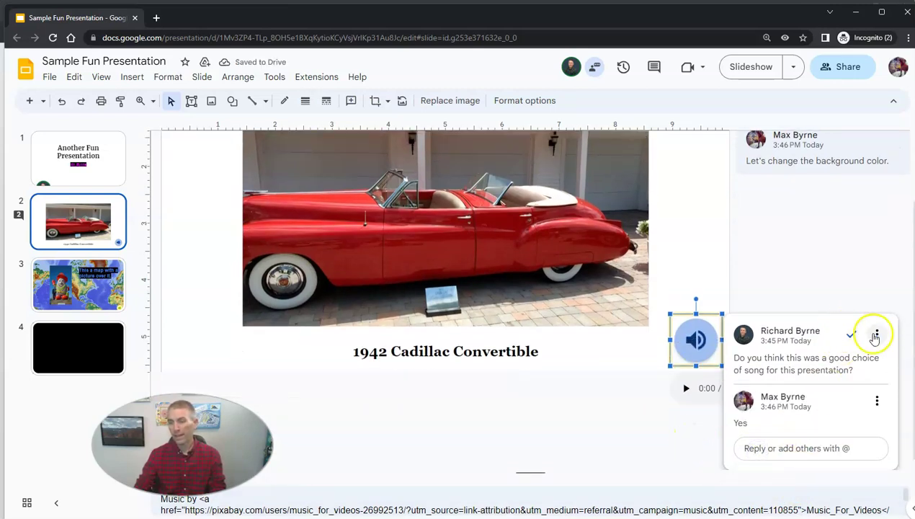
Step: Check the comment and reply option menus, then resolve the song-choice thread
{"action": "left_click", "coordinate": [876, 334]}
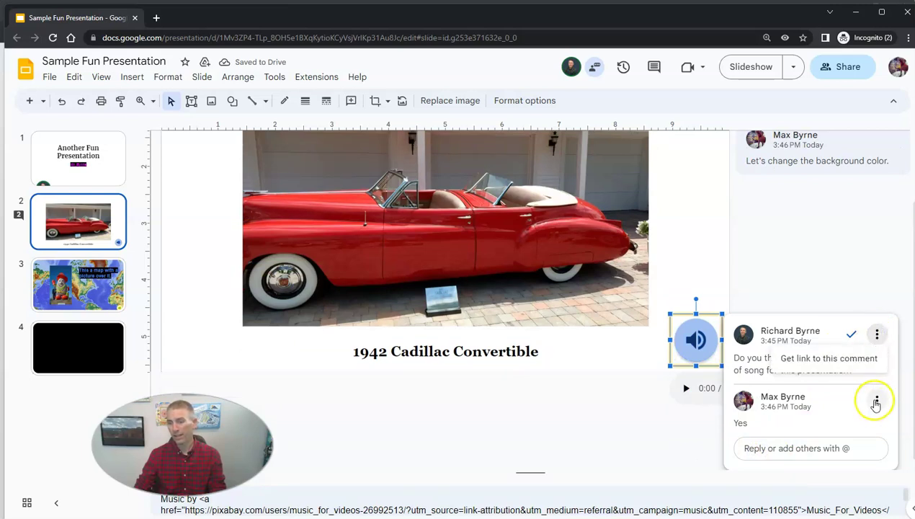
{"action": "left_click", "coordinate": [876, 401]}
{"action": "left_click", "coordinate": [870, 447]}
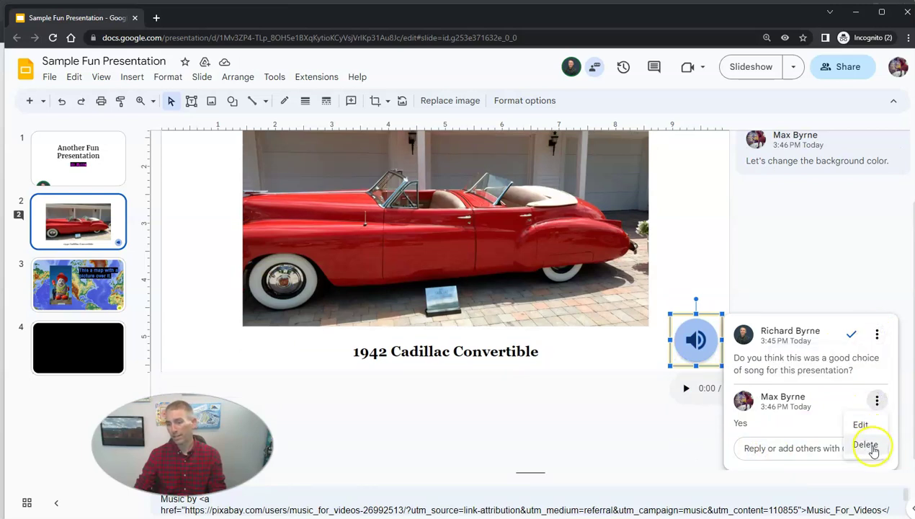
{"action": "left_click", "coordinate": [667, 438]}
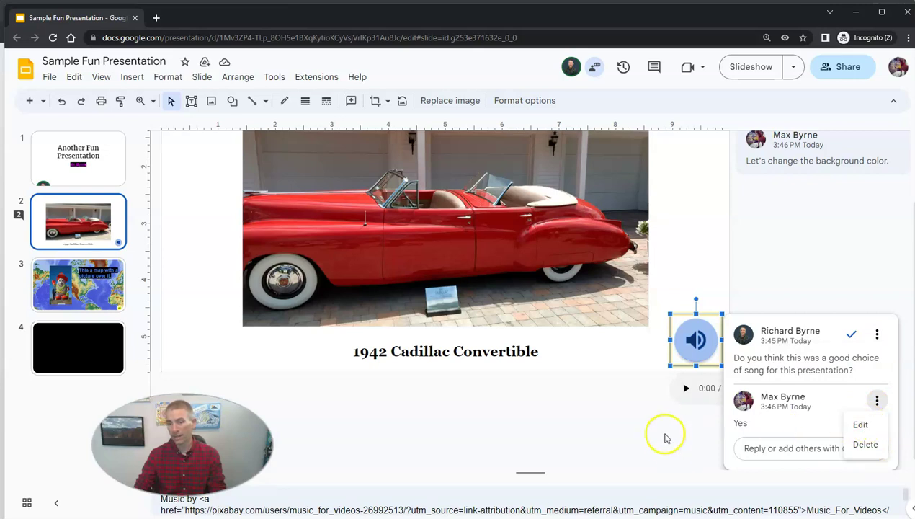
{"action": "left_click", "coordinate": [863, 337]}
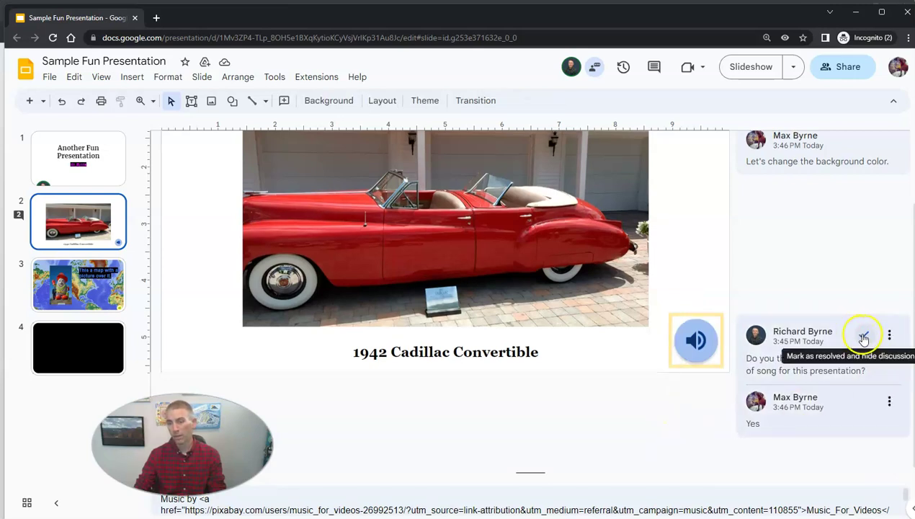
{"action": "left_click", "coordinate": [863, 338]}
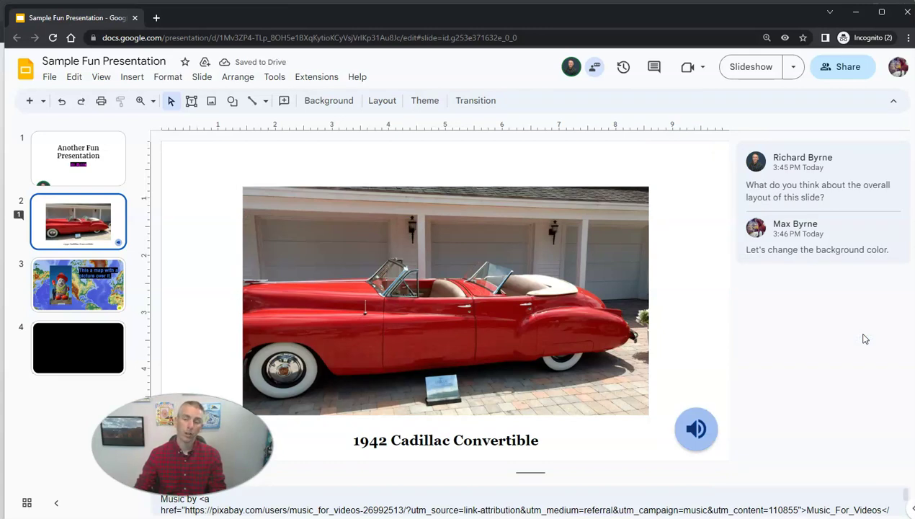
{"action": "left_click", "coordinate": [865, 328]}
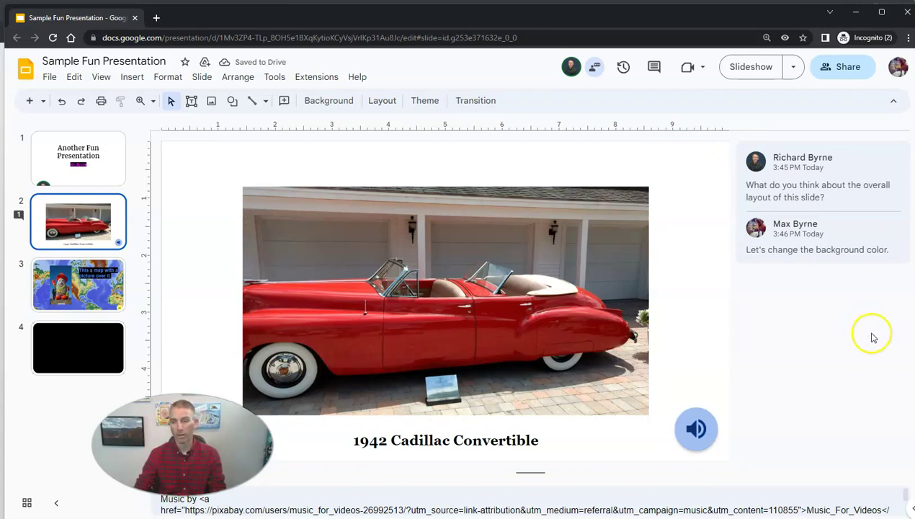
{"action": "left_click", "coordinate": [674, 342]}
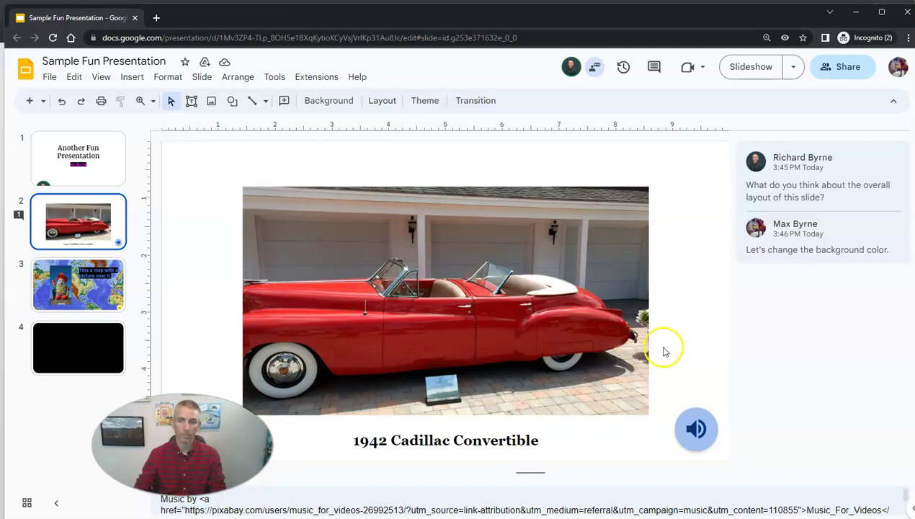